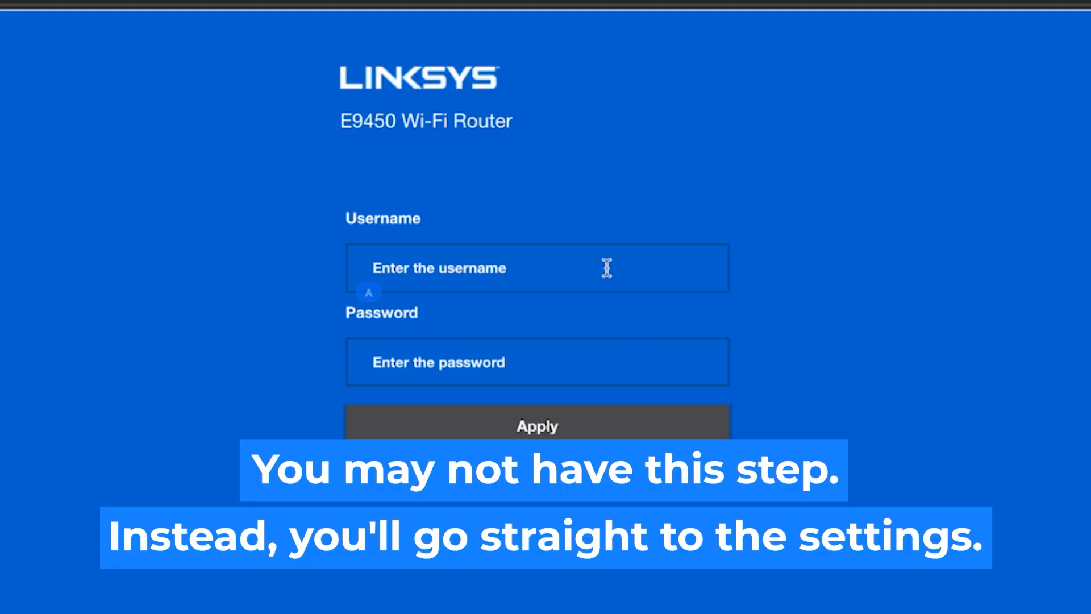
# - Sign in to the router with the admin username and password to reach the E1200 welcome page
pyautogui.write('admin')
pyautogui.click(544, 367)
pyautogui.write('admin')
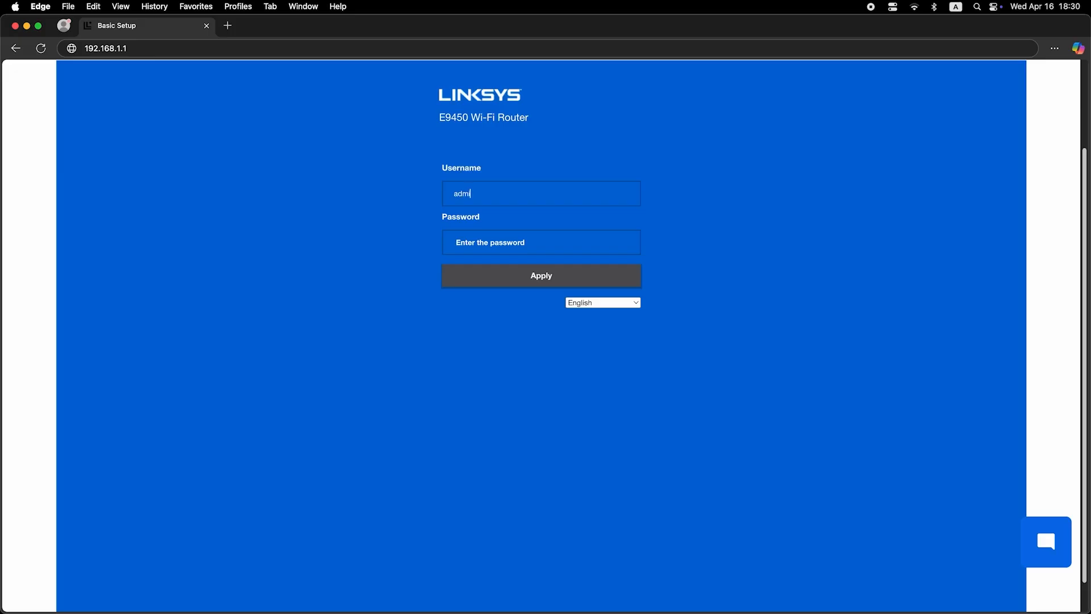
pyautogui.write('n')
pyautogui.click(545, 245)
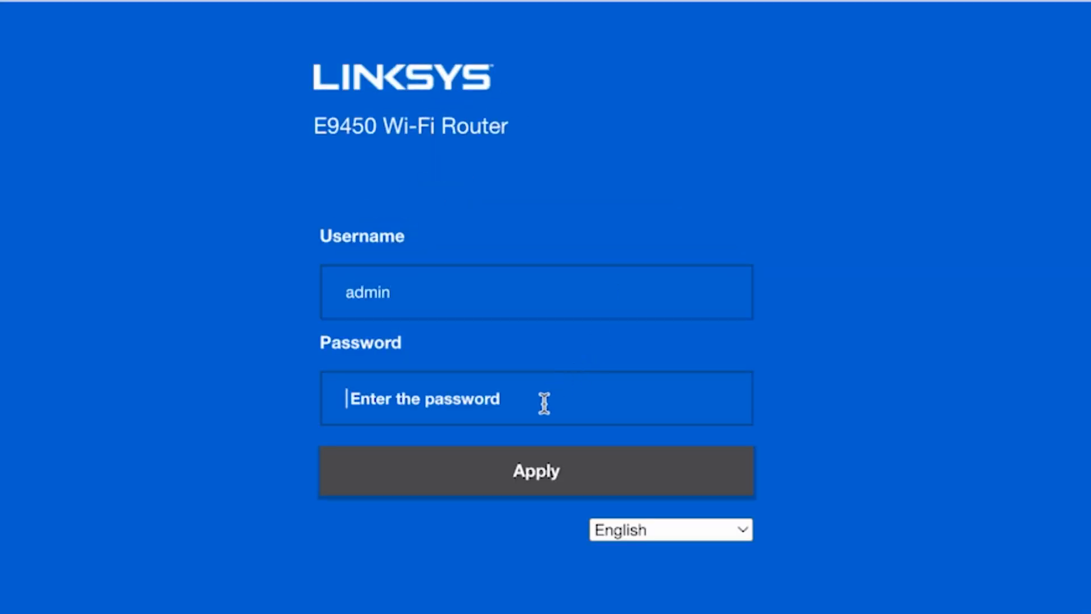
pyautogui.write('admin')
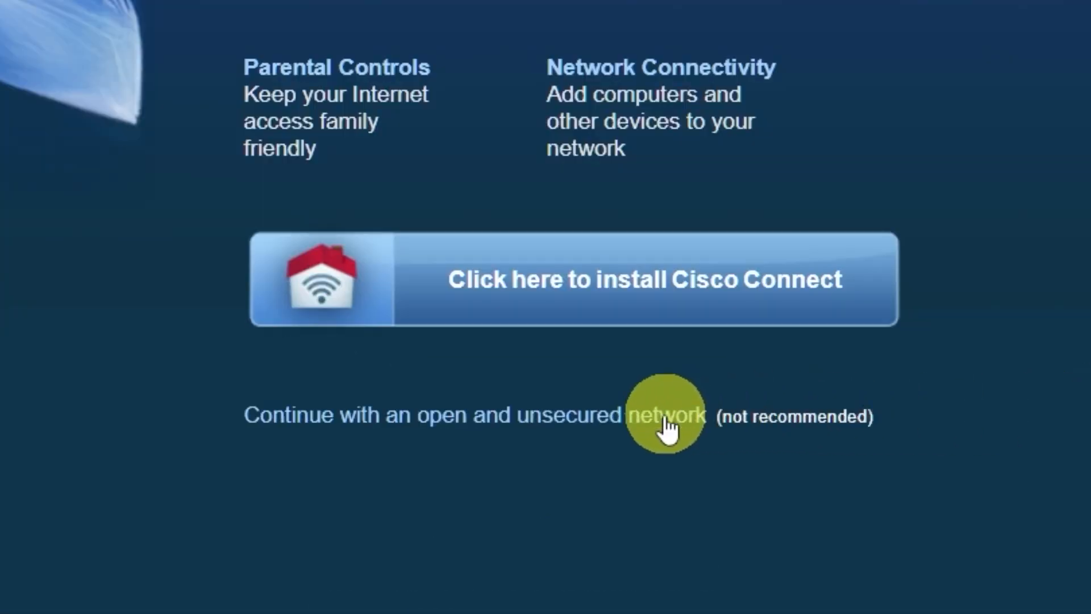
# - Skip Cisco Connect and continue on the open, unsecured network, dismissing the web-utility warning
pyautogui.click(664, 421)
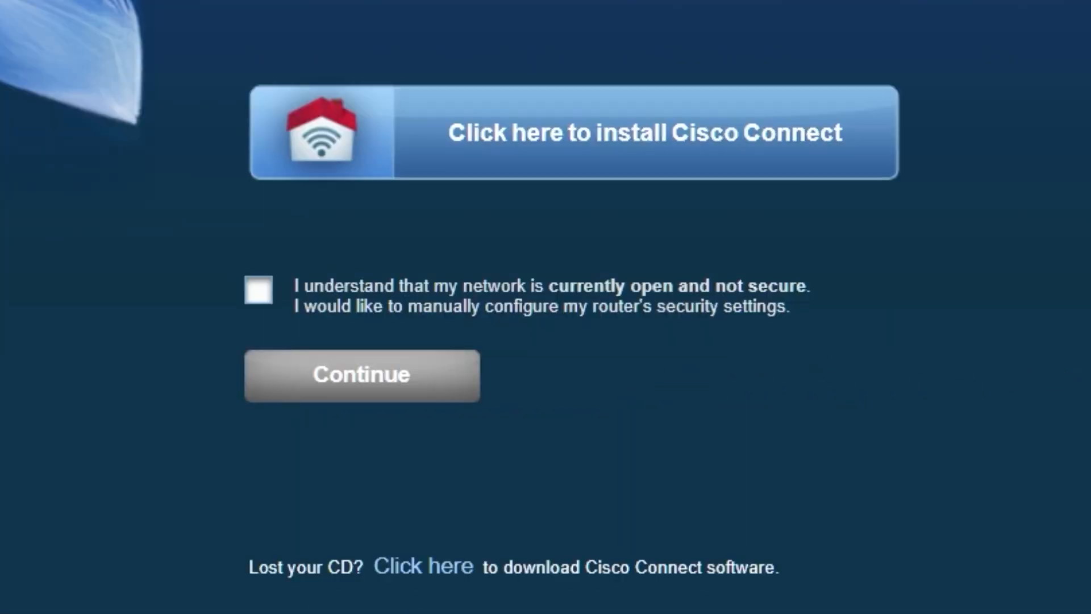
pyautogui.click(259, 290)
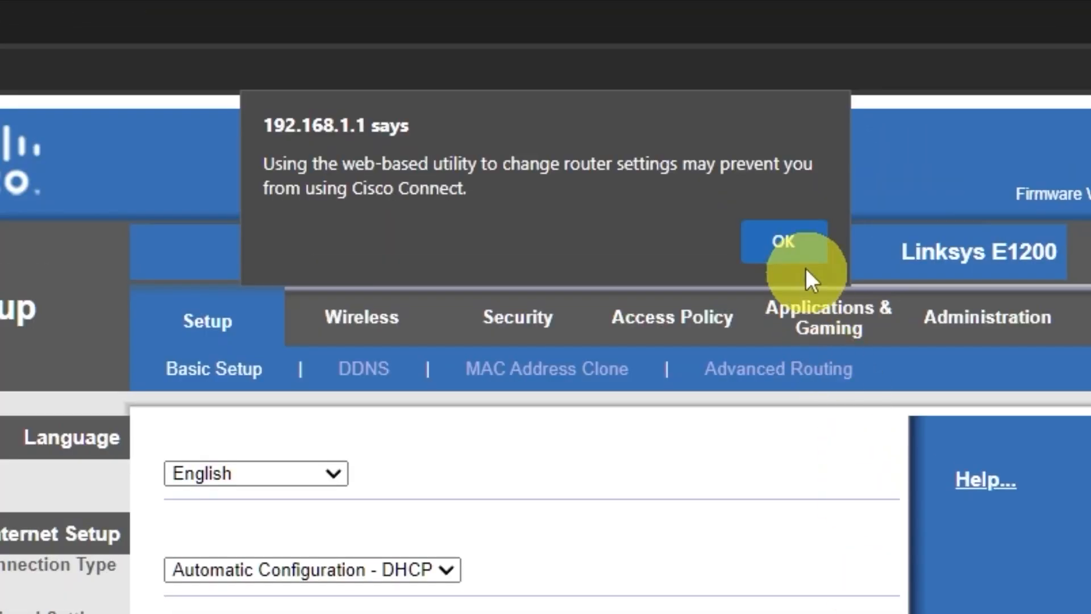
pyautogui.click(803, 255)
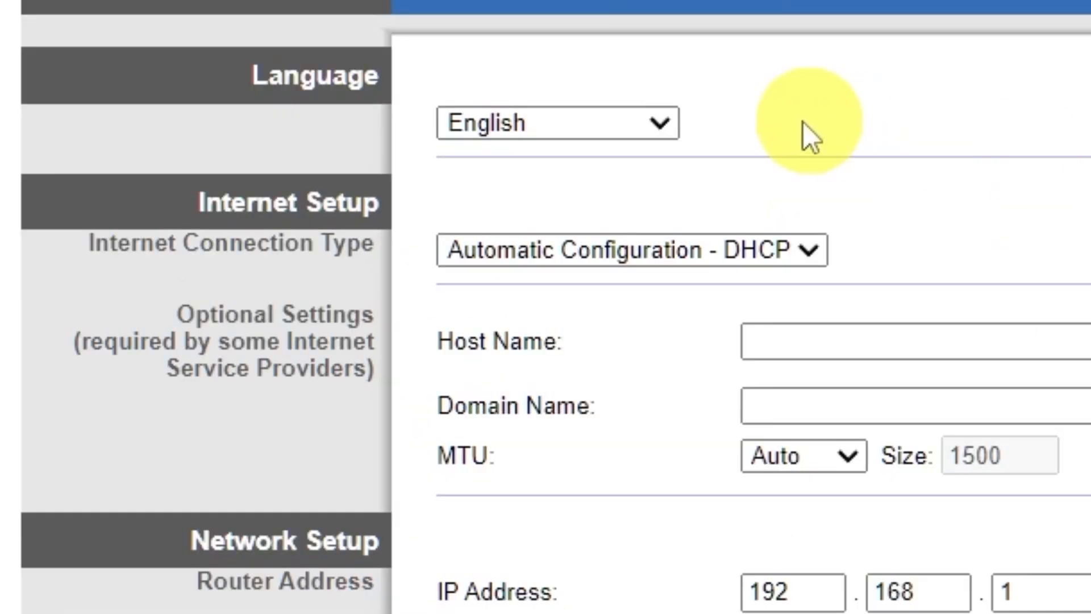
# - Keep English as the language and, after trying Static IP and PPPoE, choose Automatic Configuration - DHCP
pyautogui.click(663, 125)
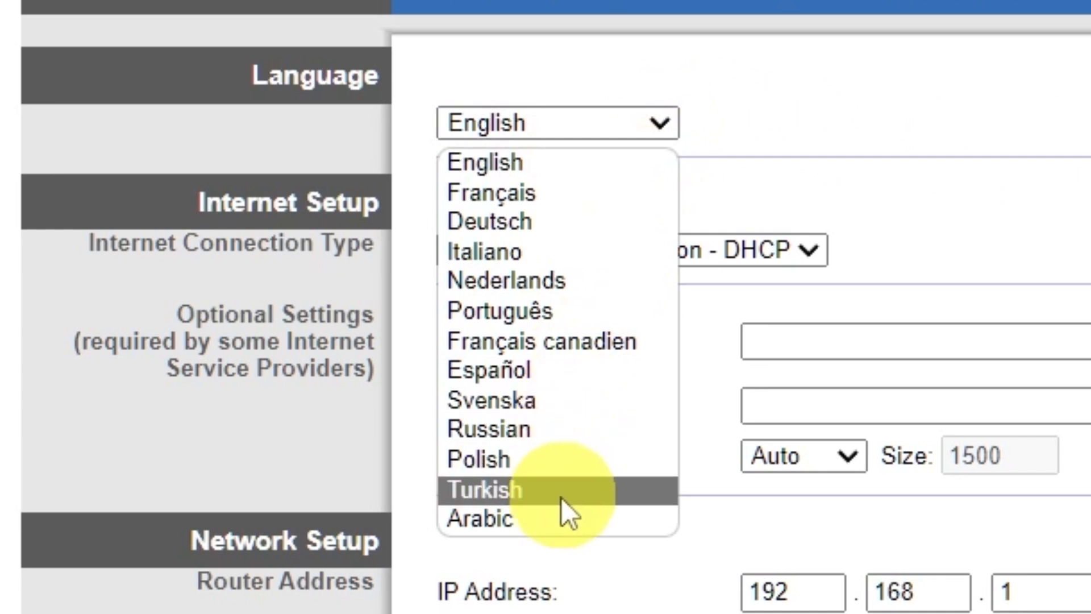
pyautogui.click(664, 116)
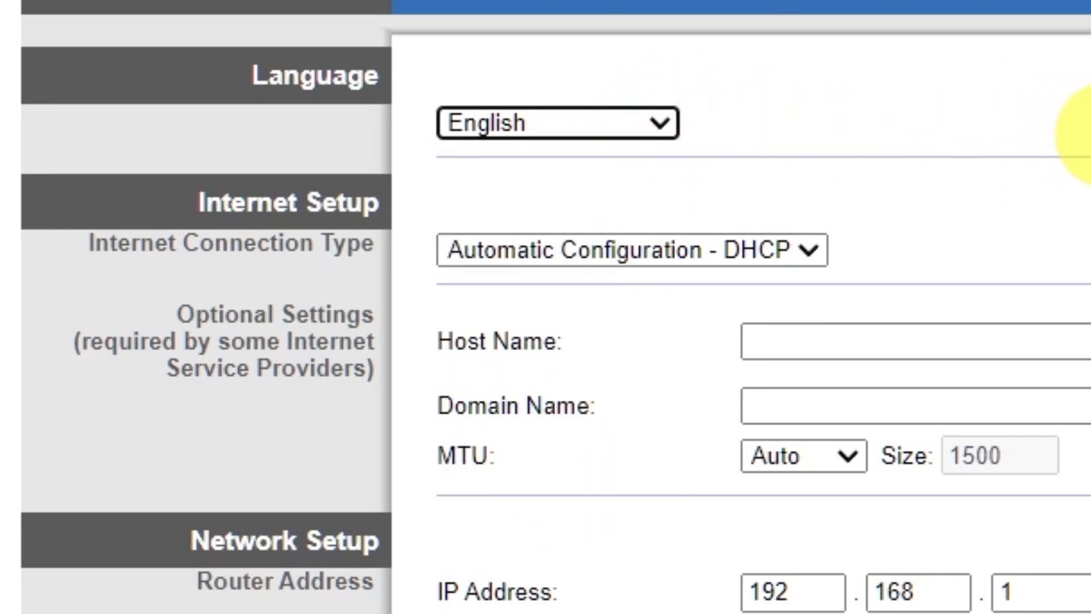
pyautogui.click(814, 248)
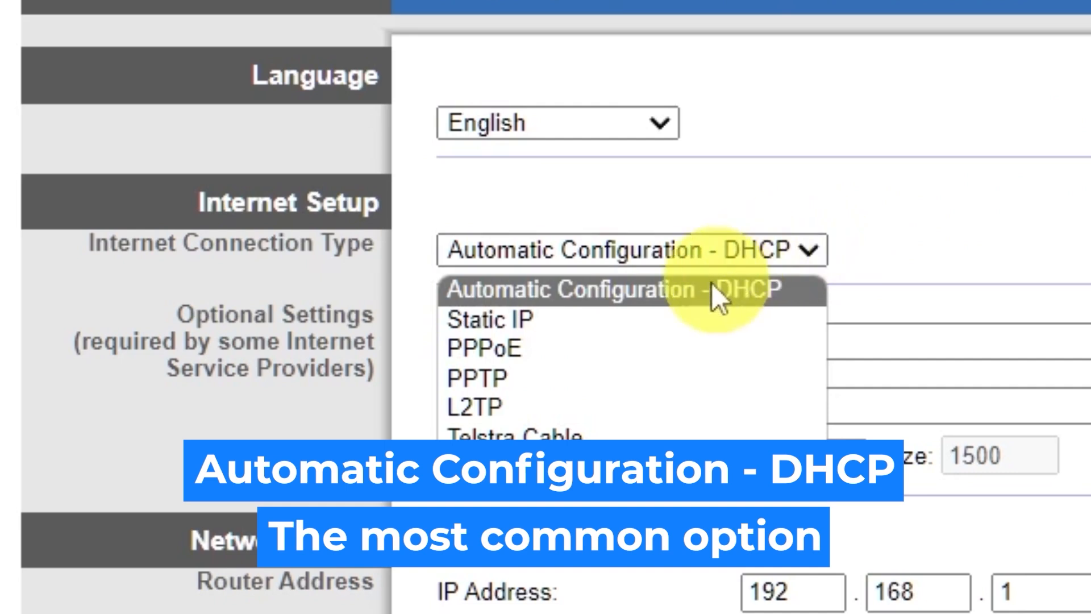
pyautogui.click(580, 321)
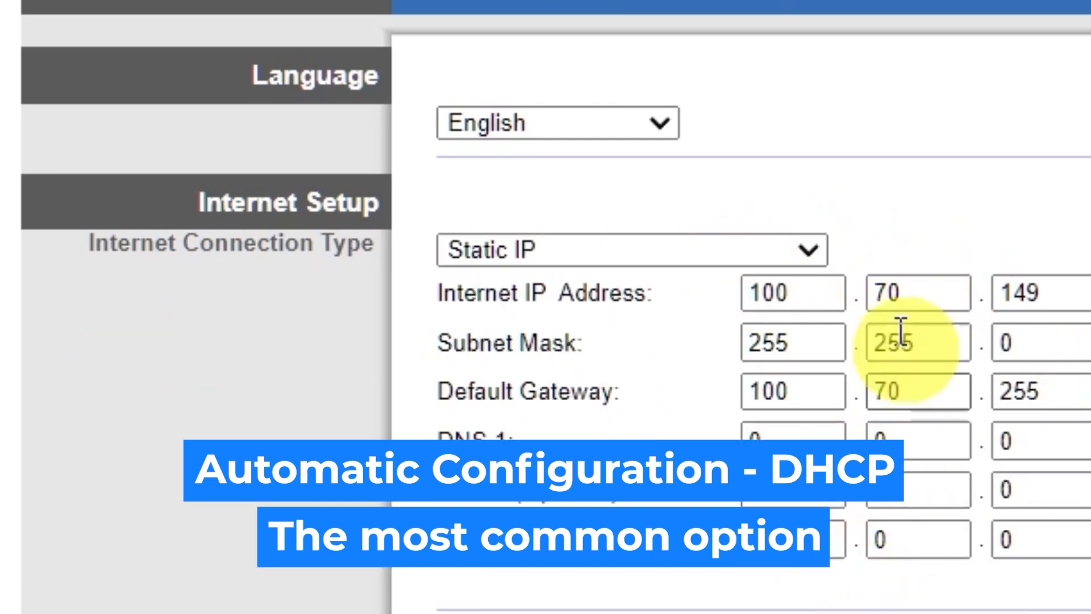
pyautogui.click(807, 250)
pyautogui.click(645, 348)
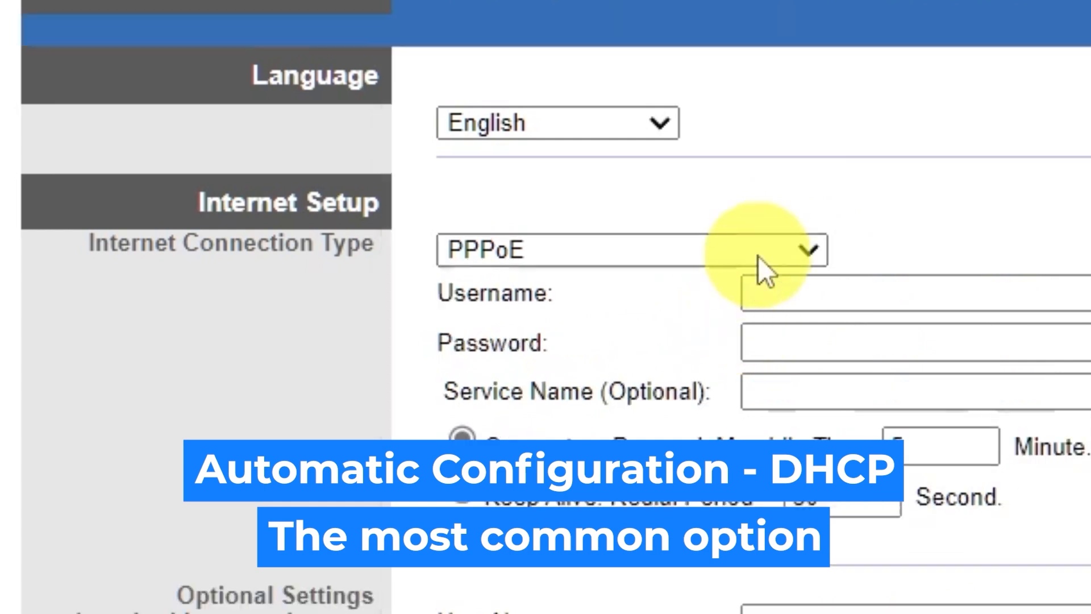
pyautogui.click(811, 250)
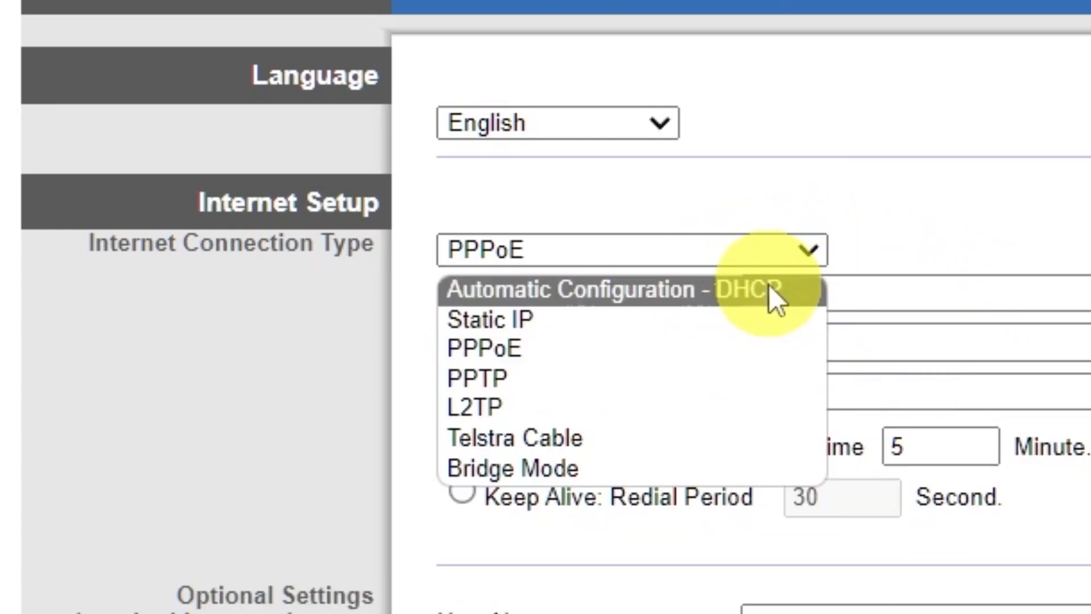
pyautogui.click(772, 288)
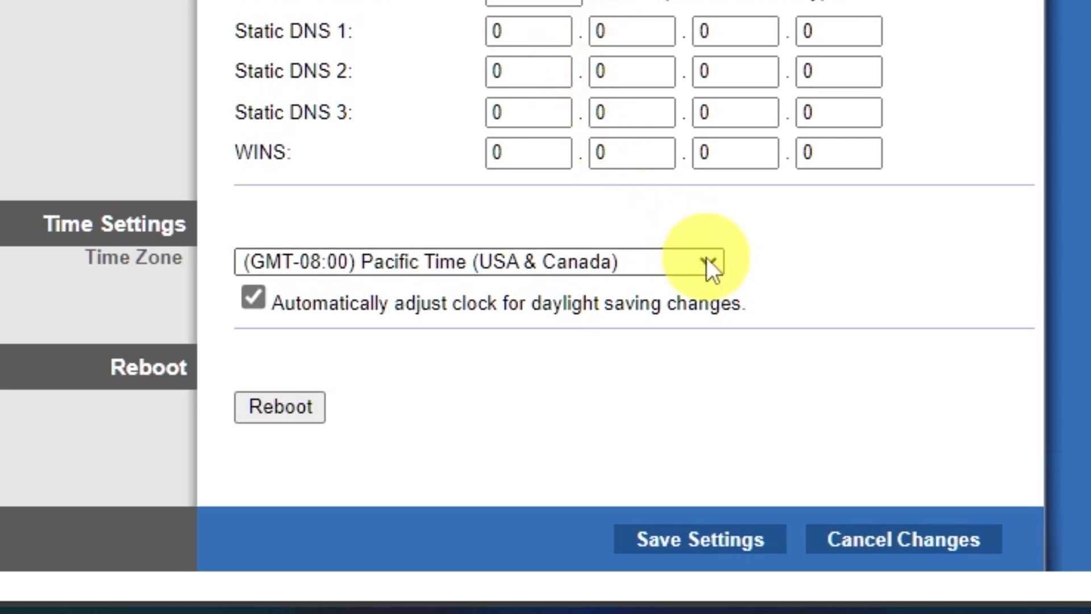
# - Pick (GMT-09:00) Alaska as the time zone, save, and continue back to Basic Setup
pyautogui.click(708, 263)
pyautogui.scroll(-5, 596, 12)
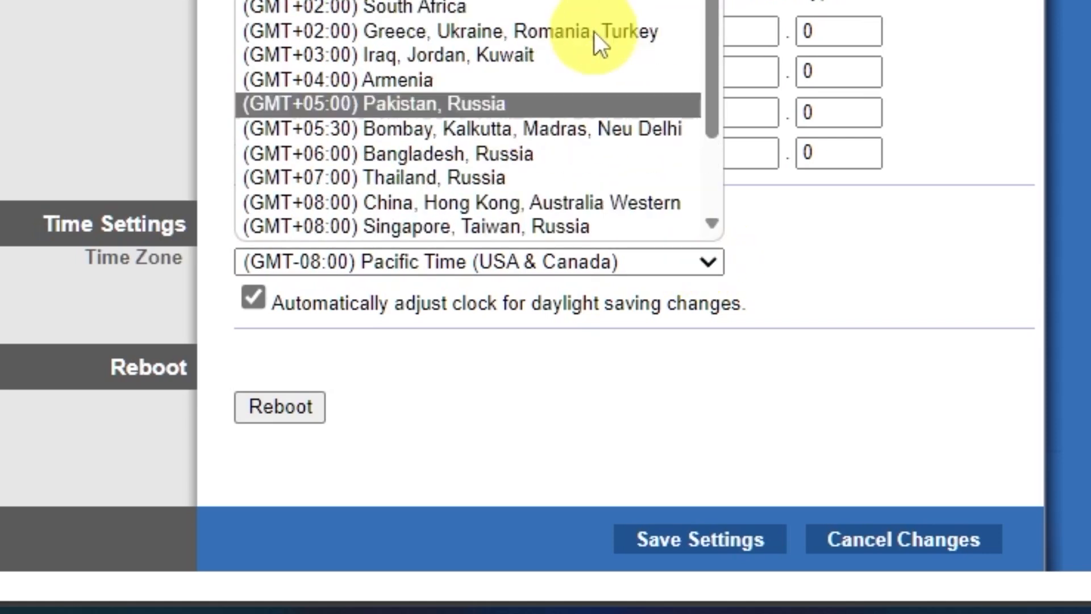
pyautogui.scroll(5, 591, 23)
pyautogui.click(591, 0)
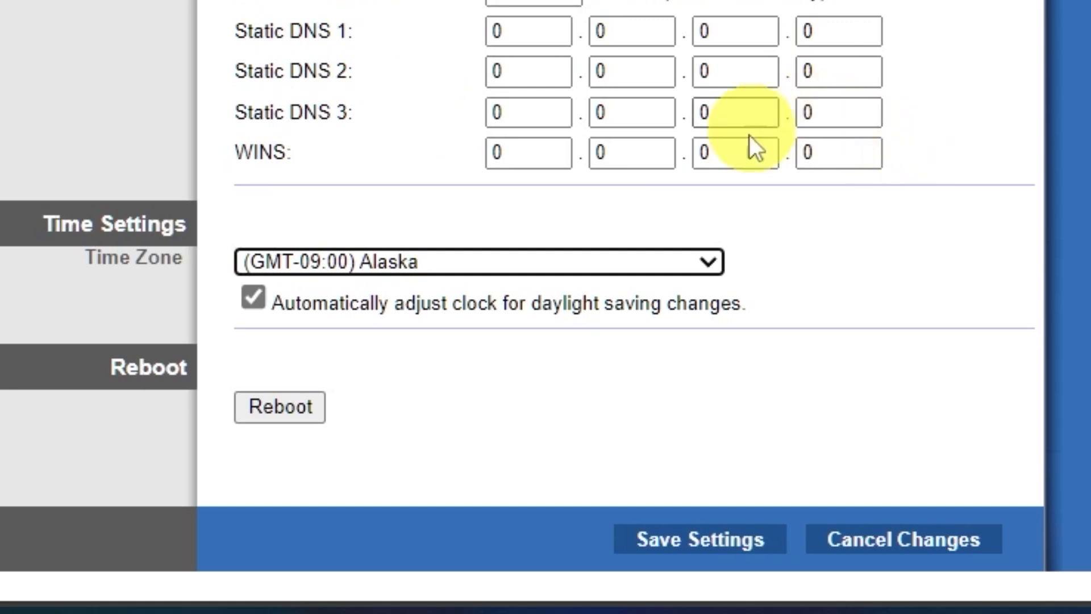
pyautogui.click(725, 542)
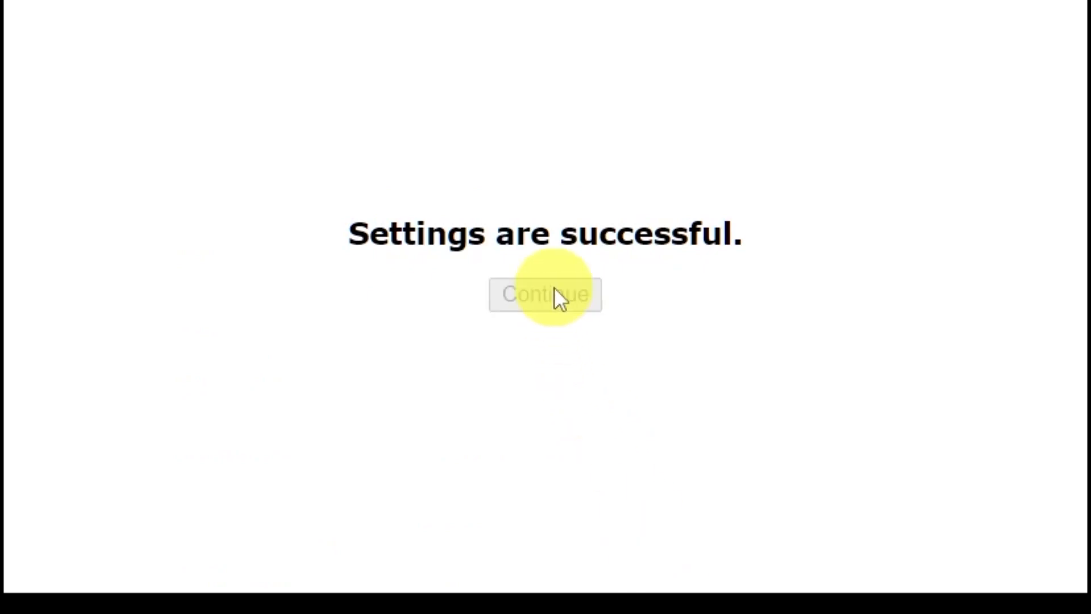
pyautogui.click(556, 293)
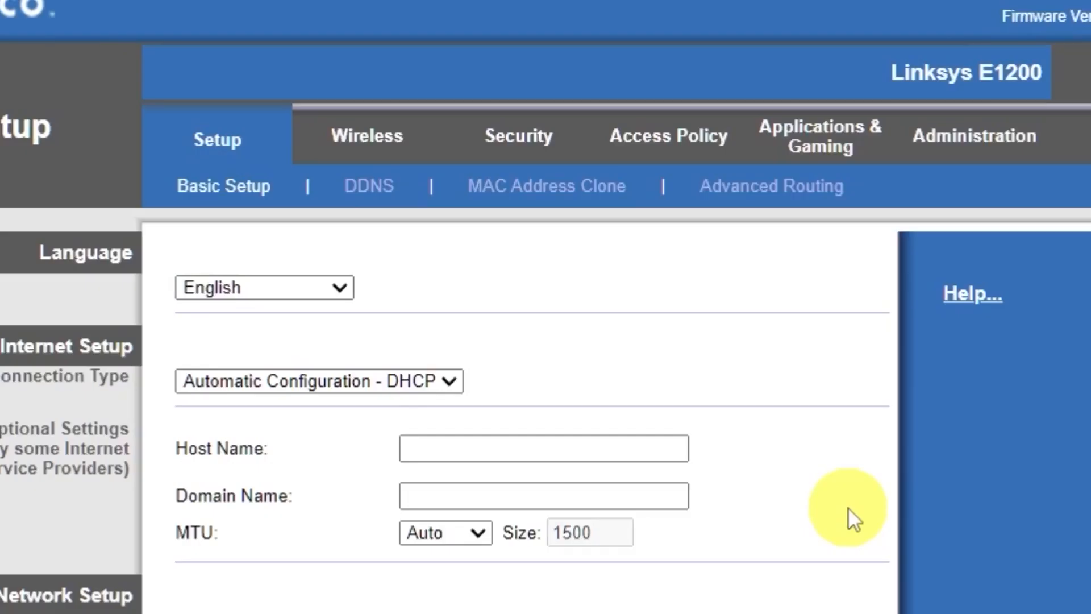
# - Rename the wireless network to 'Cisco' by deleting 'E2576' from its name, and save it
pyautogui.click(371, 152)
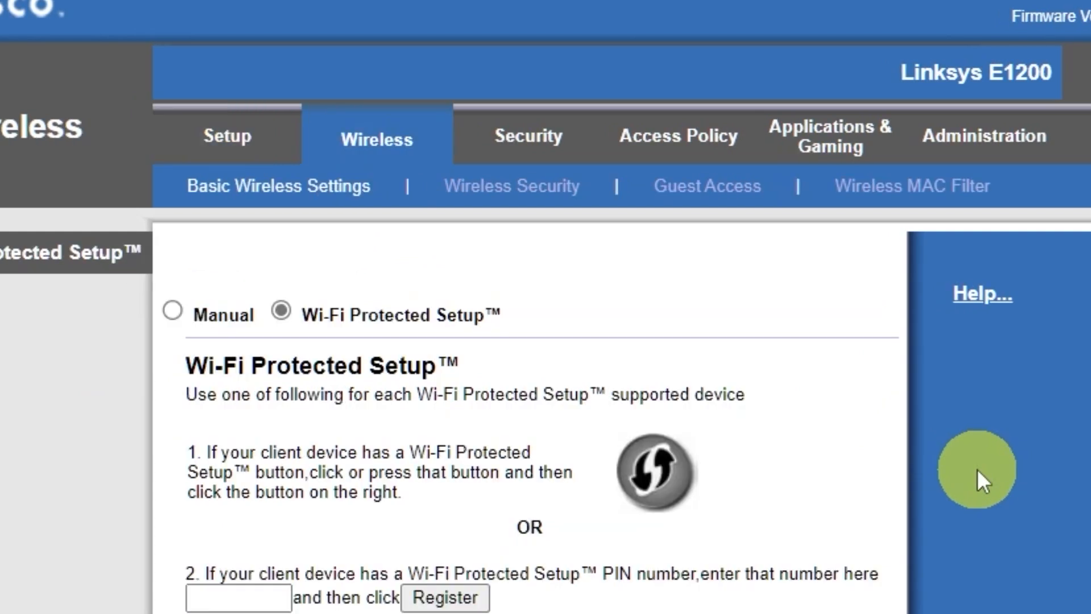
pyautogui.click(173, 310)
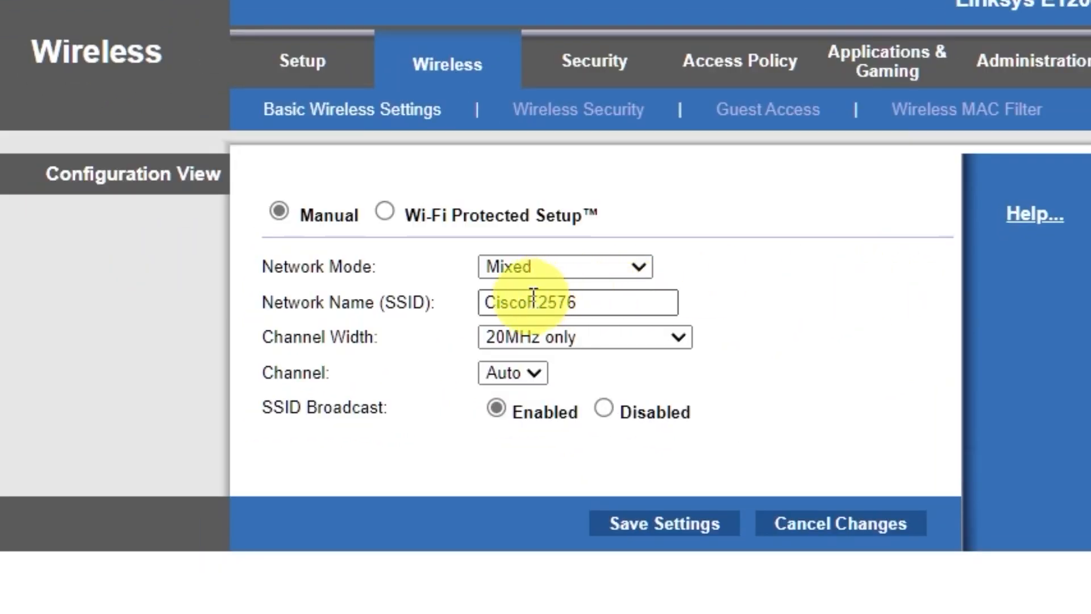
pyautogui.moveTo(528, 302); pyautogui.dragTo(749, 319)
pyautogui.press('BackSpace')
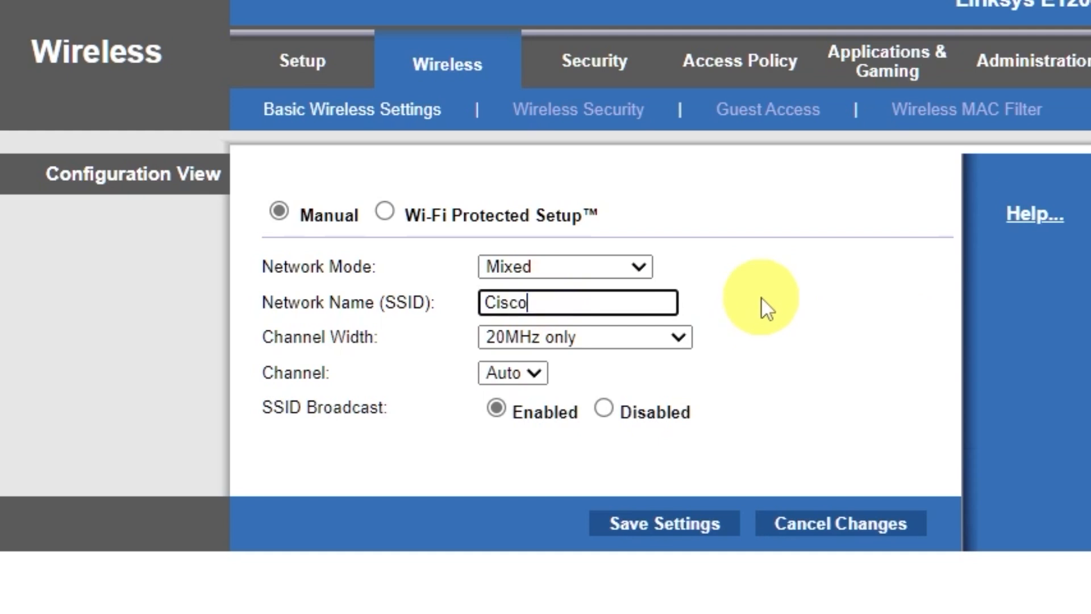
pyautogui.click(676, 526)
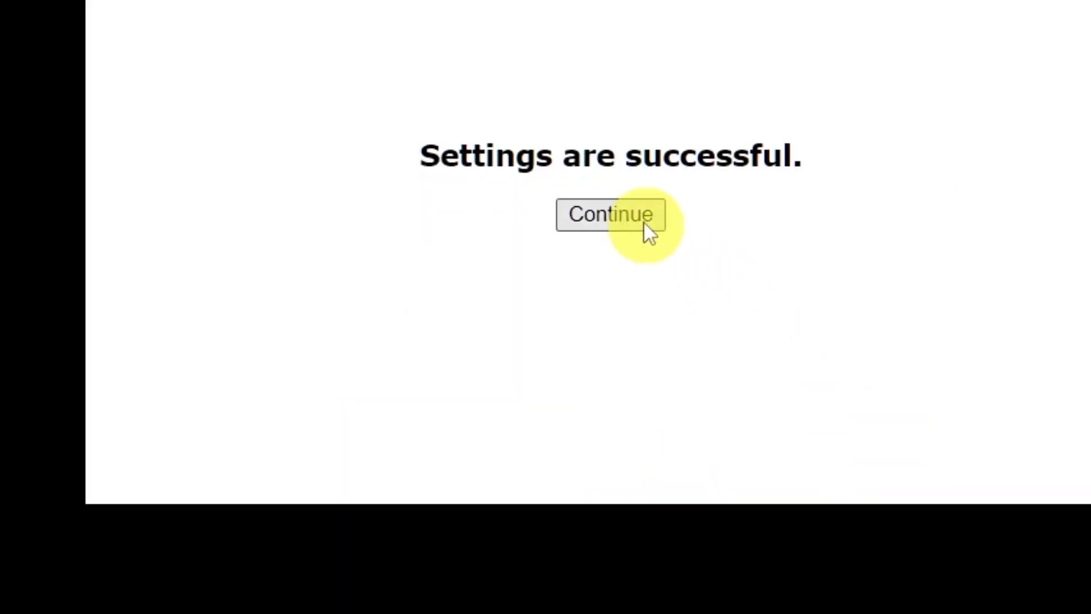
# - Check the available Wi-Fi networks and bring up the Wireless Security page
pyautogui.click(644, 221)
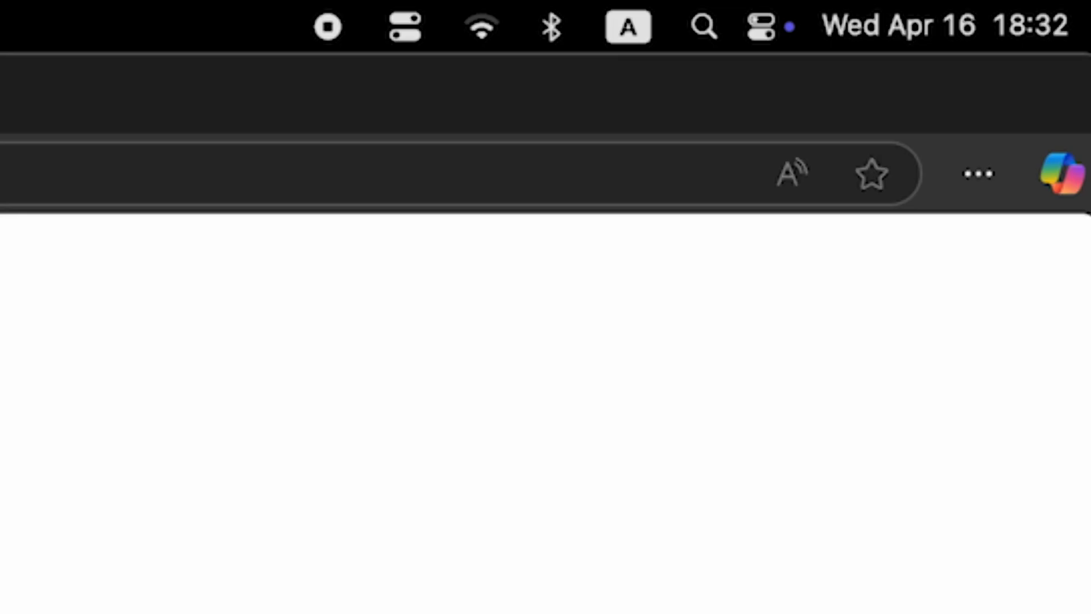
pyautogui.click(471, 33)
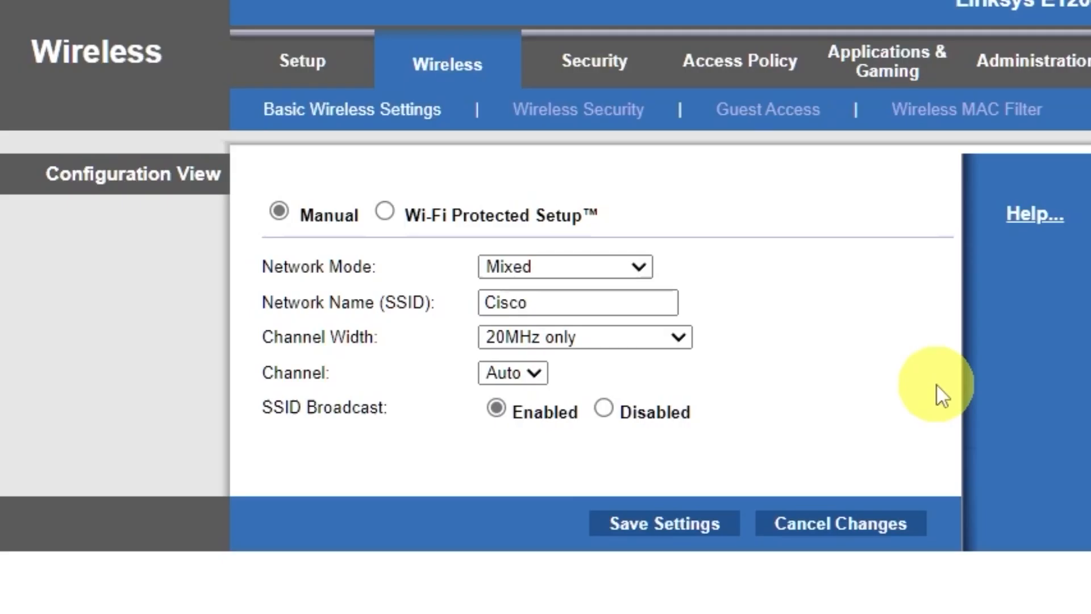
pyautogui.click(647, 117)
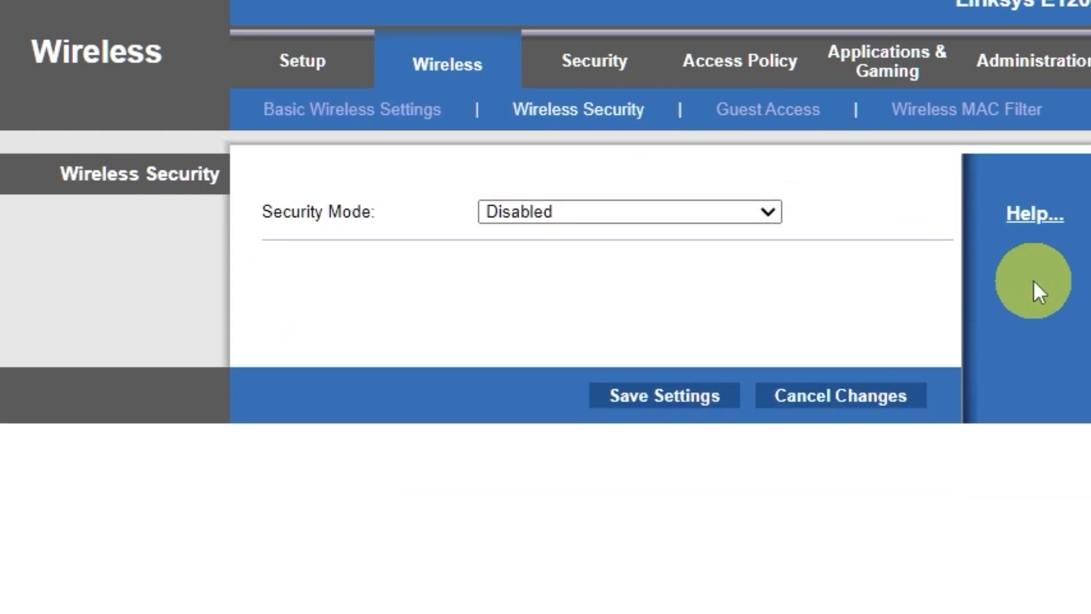
# - Set Security Mode to WPA2/WPA Mixed Mode, enter the wireless passphrase, and save successfully
pyautogui.click(764, 213)
pyautogui.click(665, 239)
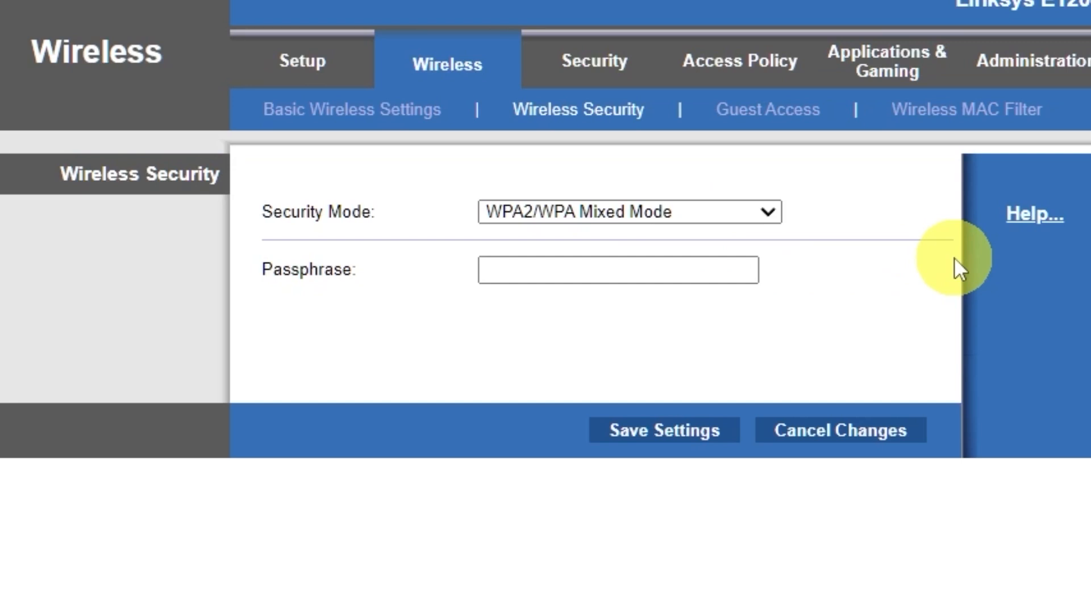
pyautogui.click(697, 266)
pyautogui.write('123456789')
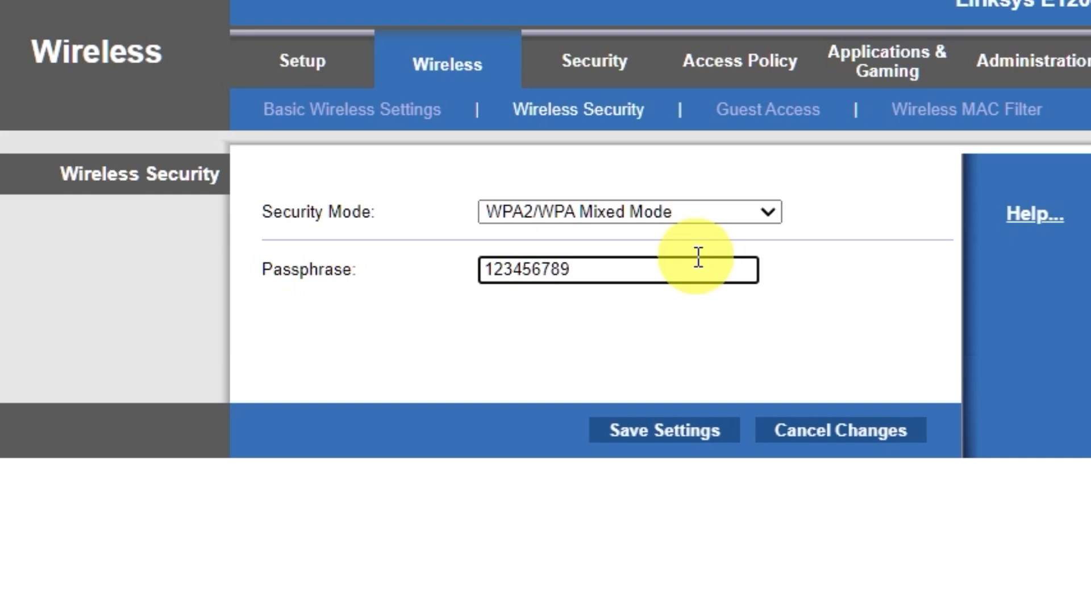
pyautogui.click(664, 435)
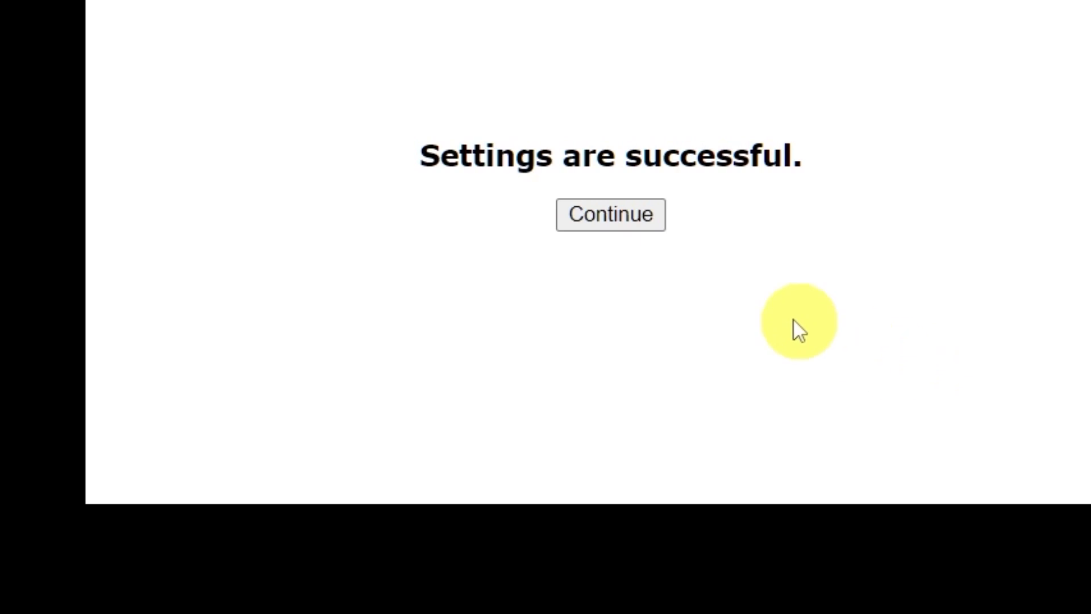
pyautogui.click(623, 222)
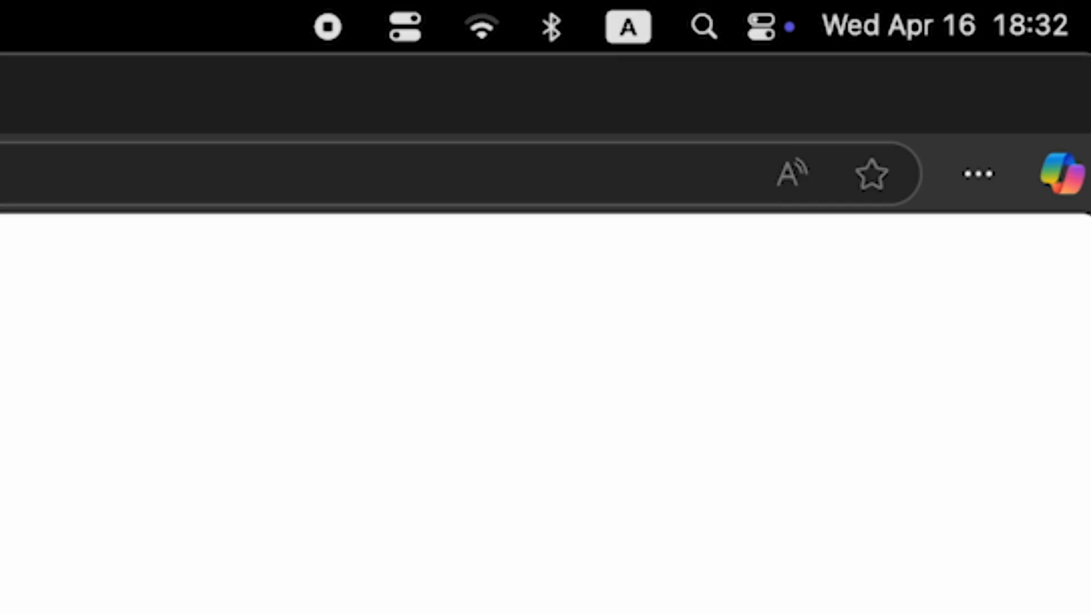
# - Reconnect to the renamed Wi-Fi network, then reboot the router from Basic Setup
pyautogui.click(476, 30)
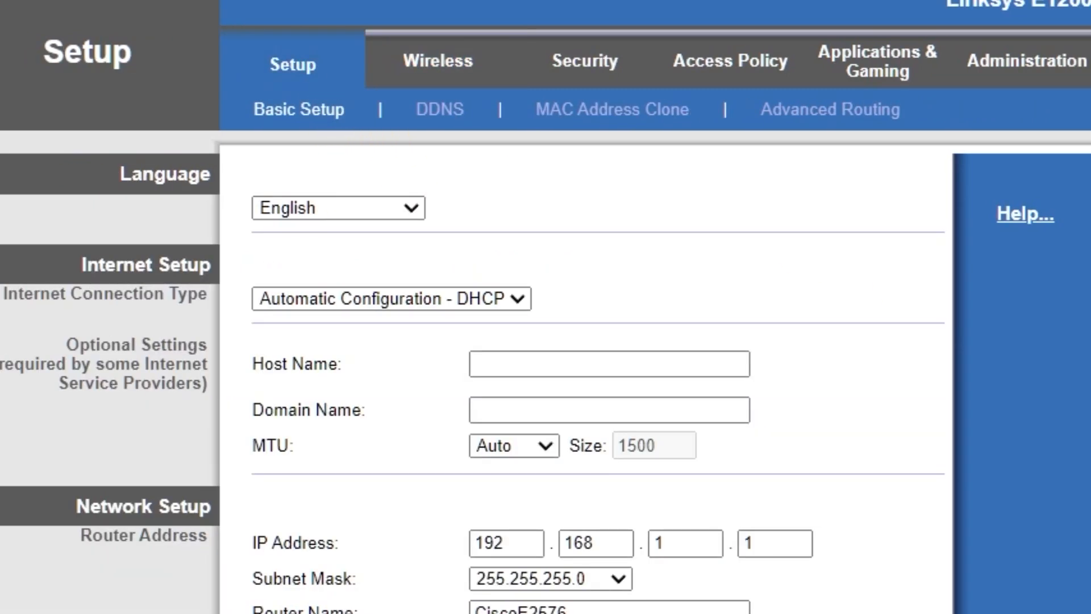
pyautogui.scroll(-10, 905, 422)
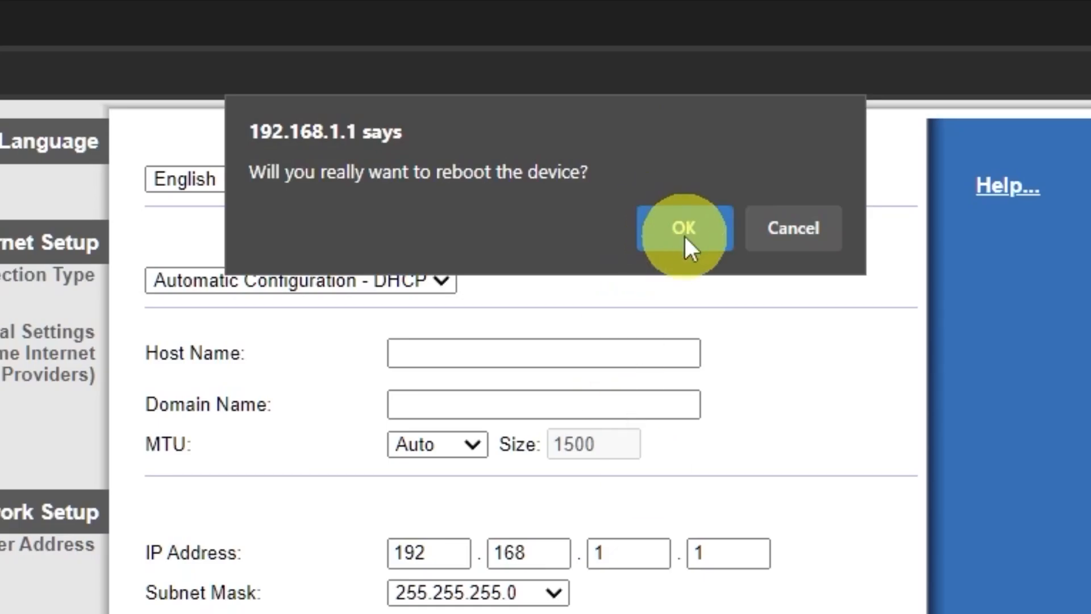
pyautogui.click(684, 234)
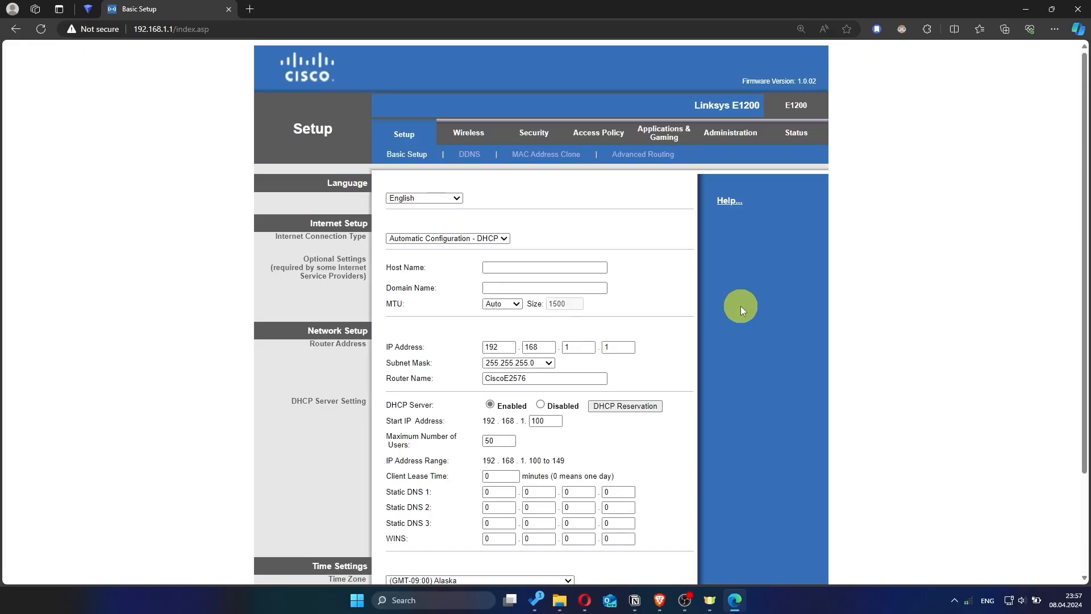
pyautogui.click(254, 10)
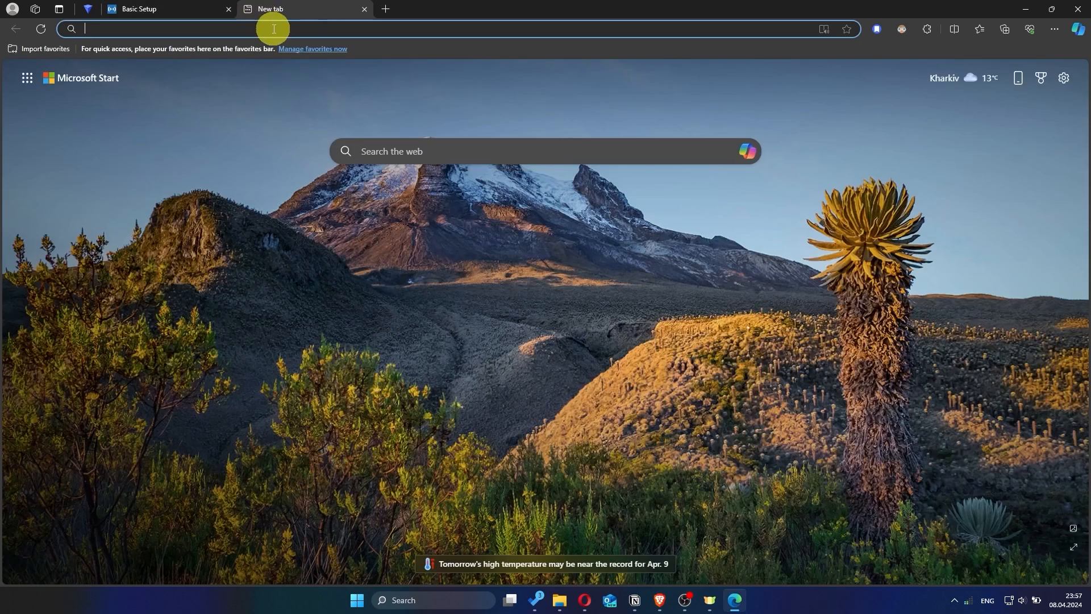
pyautogui.write('hhh')
pyautogui.press('Return')
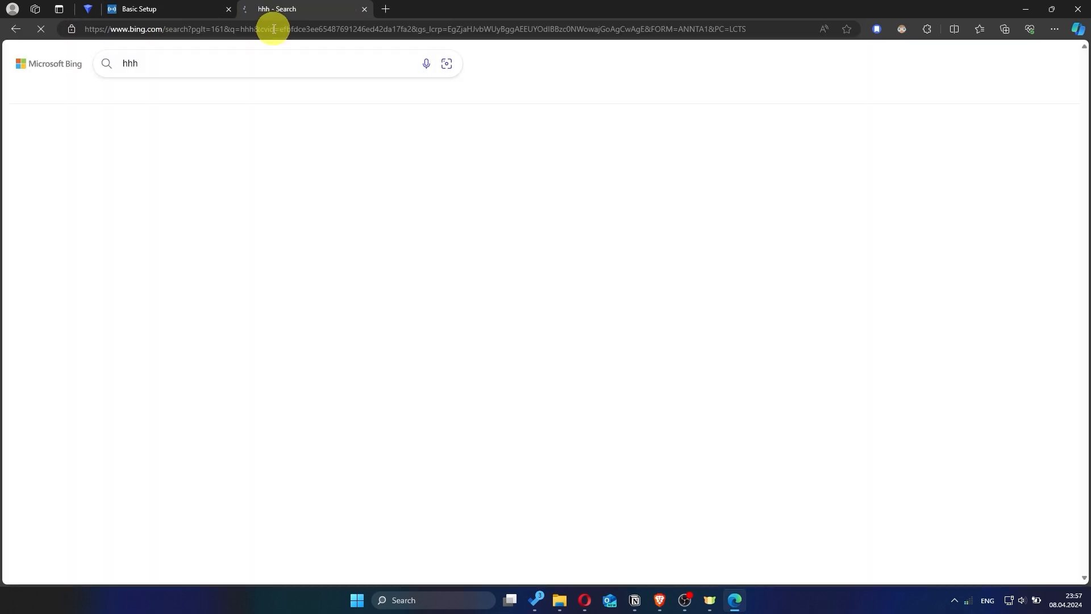
pyautogui.click(364, 10)
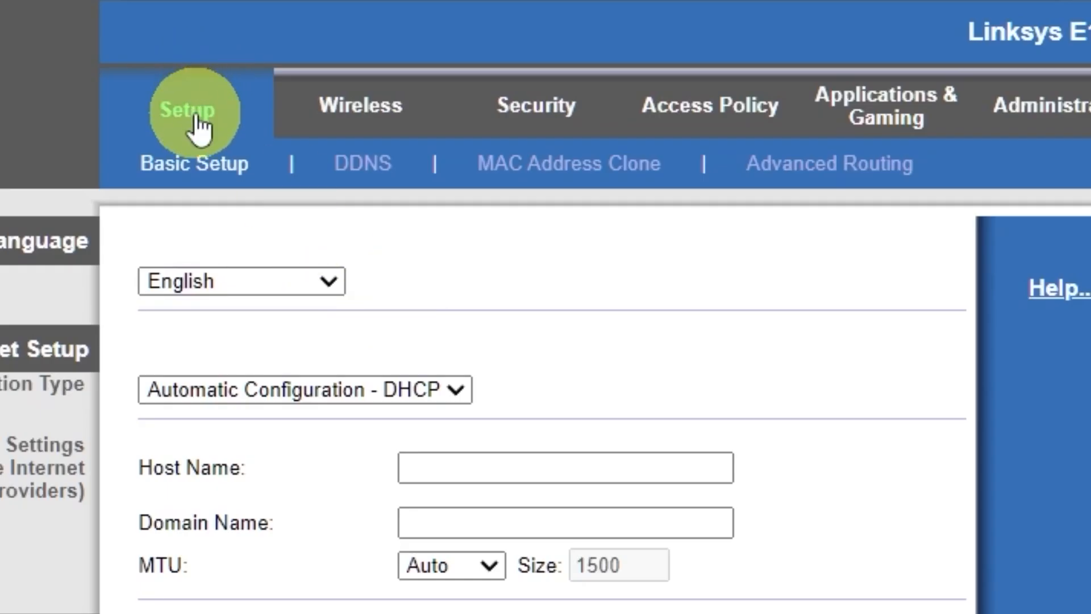
# - Enable MAC Address Clone with this PC's MAC address, save it, and return to Basic Setup
pyautogui.click(585, 180)
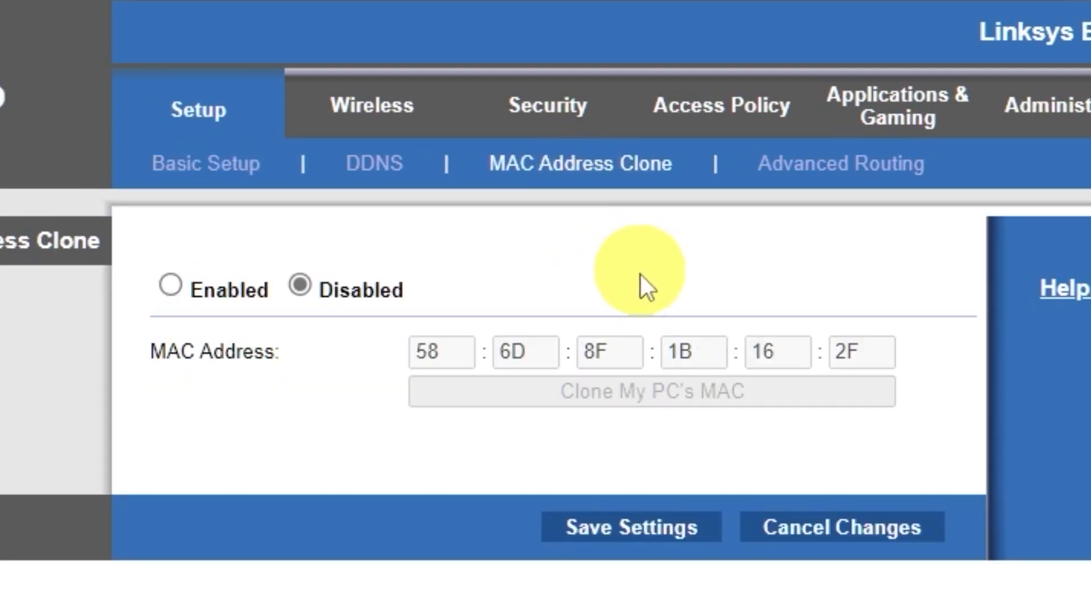
pyautogui.click(171, 284)
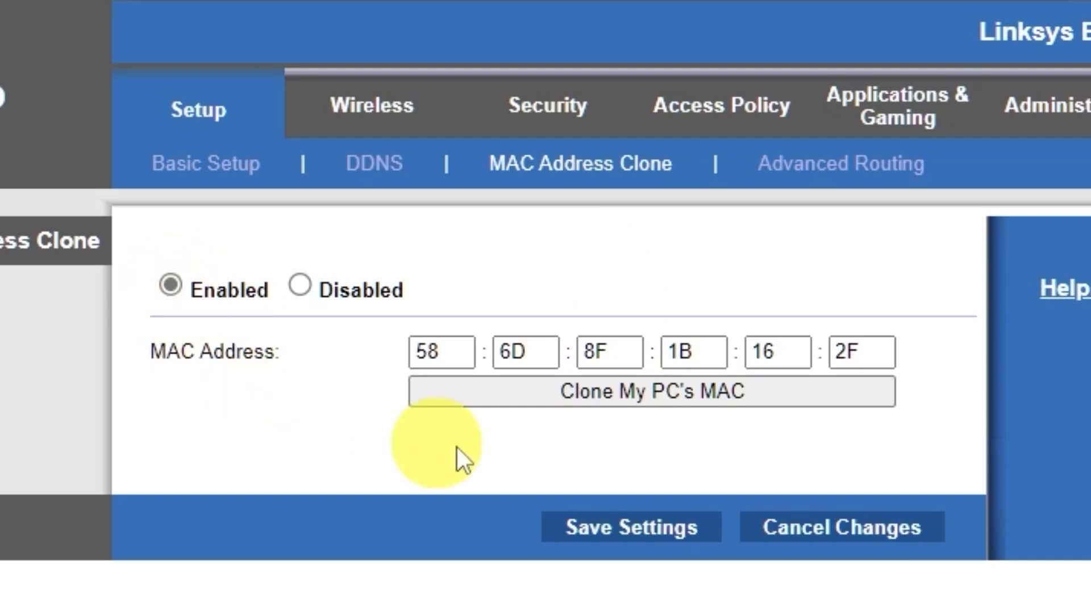
pyautogui.click(686, 395)
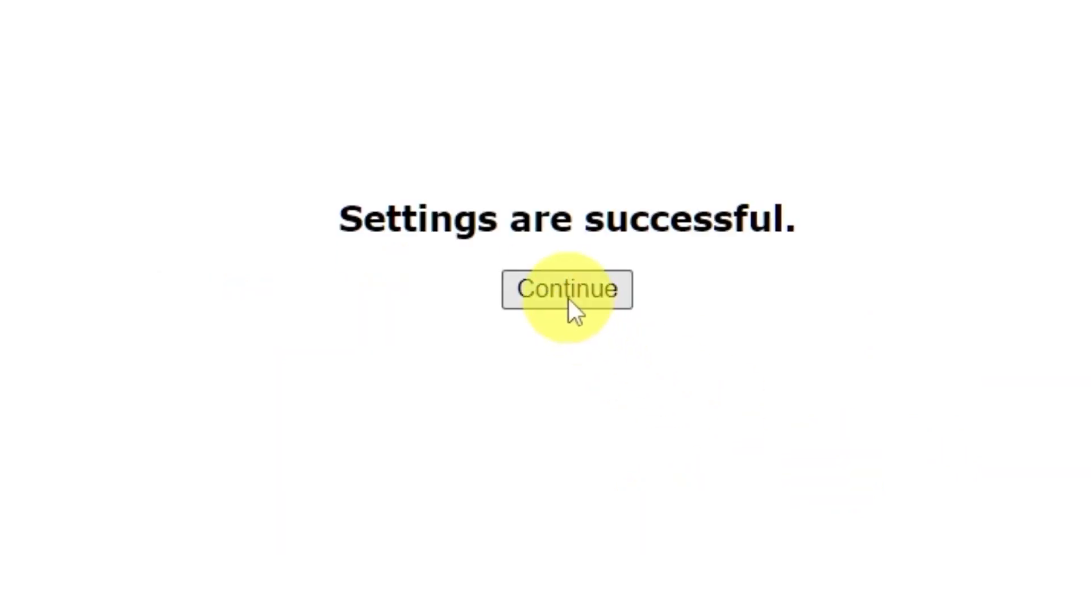
pyautogui.click(569, 299)
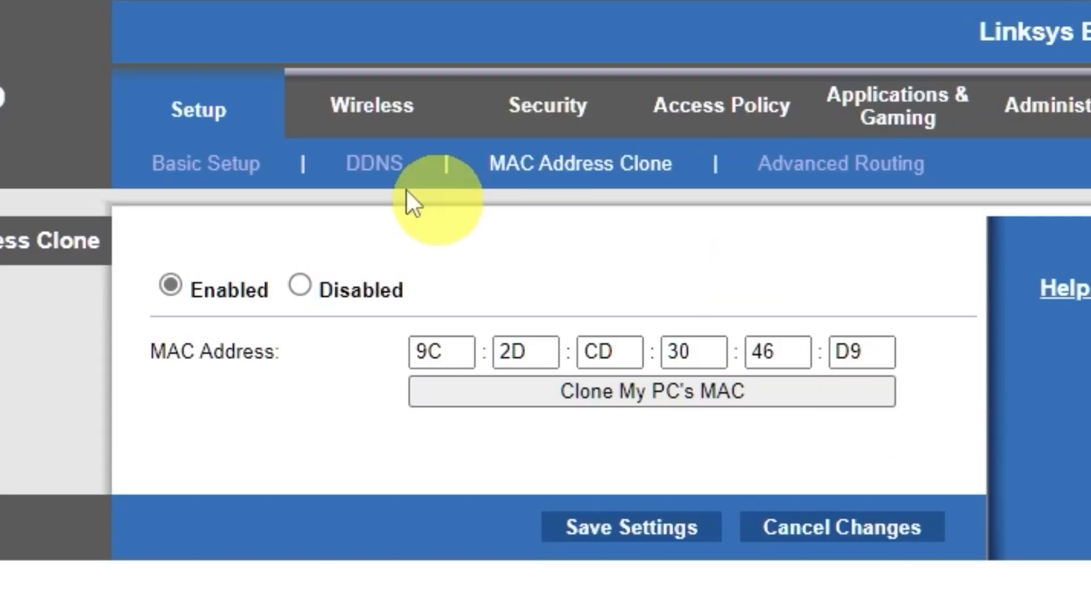
pyautogui.click(188, 120)
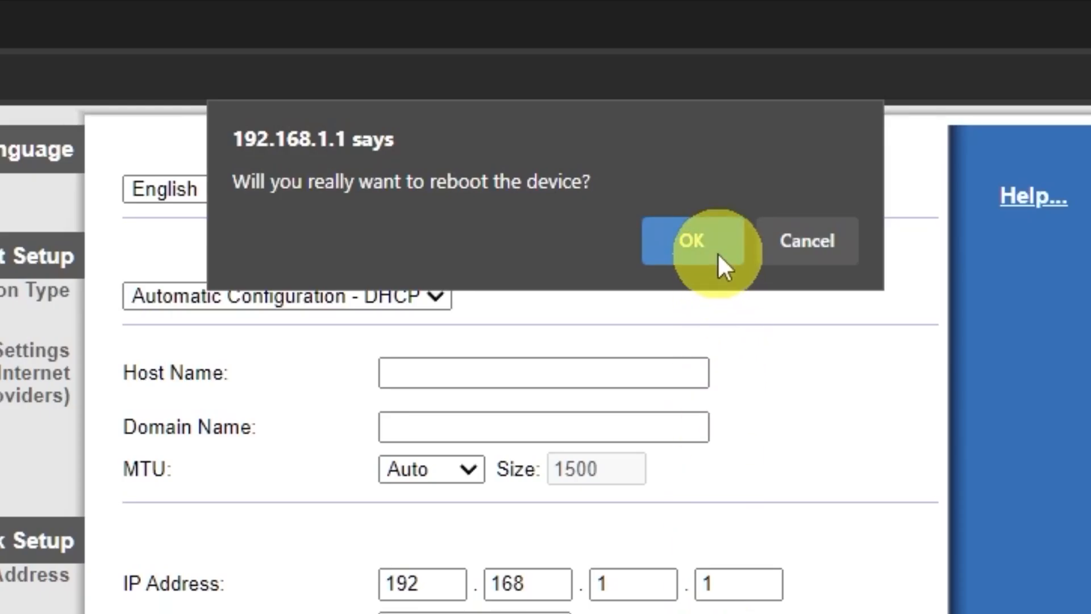
# - Reboot the router, then search Bing for 'hhh' in a new Edge tab to test internet
pyautogui.click(718, 254)
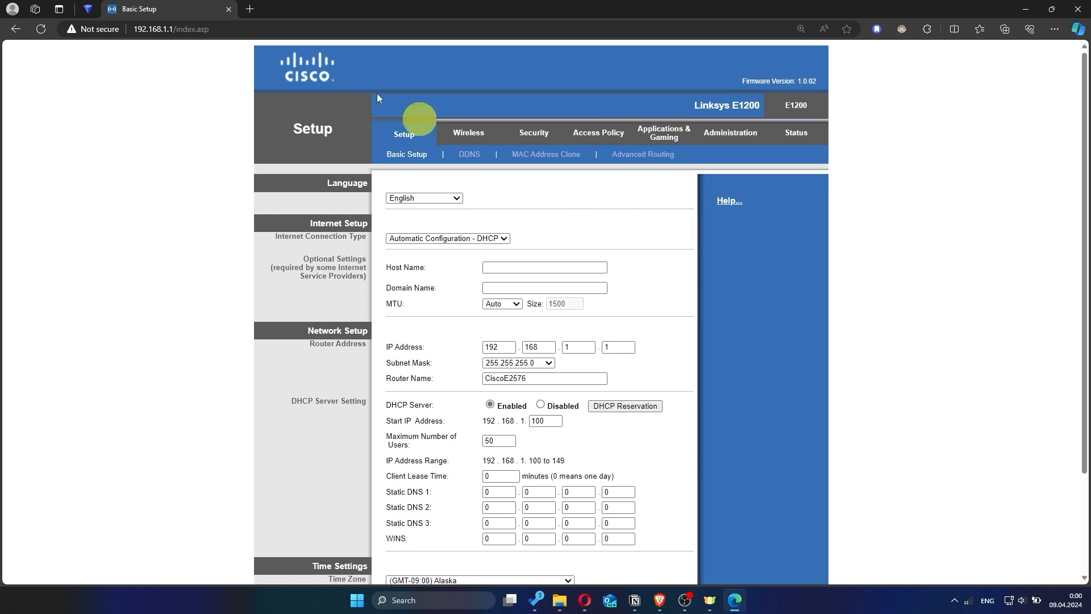
pyautogui.click(250, 9)
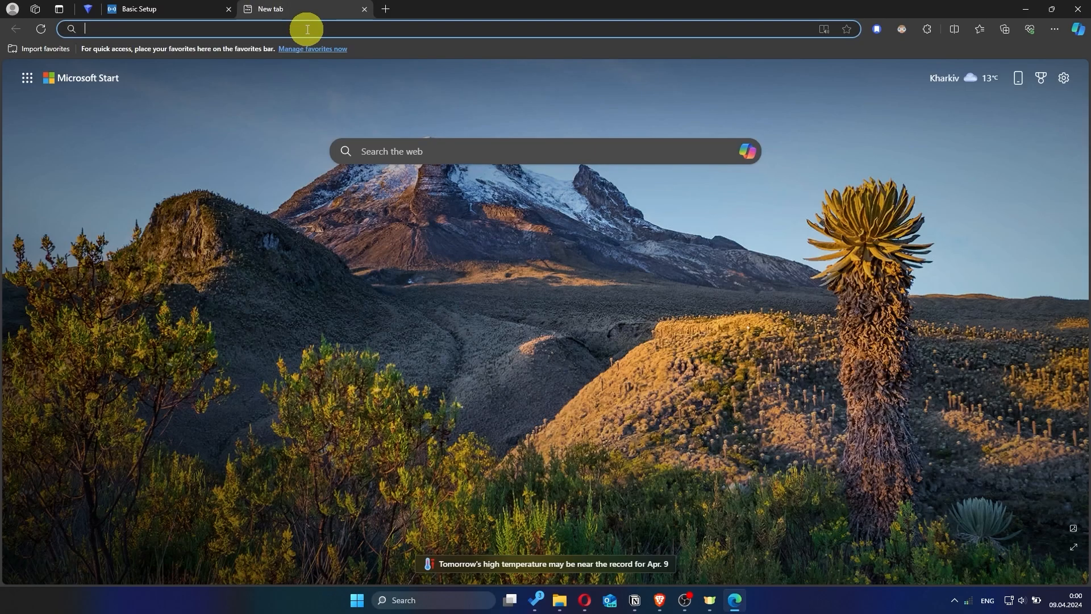
pyautogui.write('hhh')
pyautogui.press('Return')
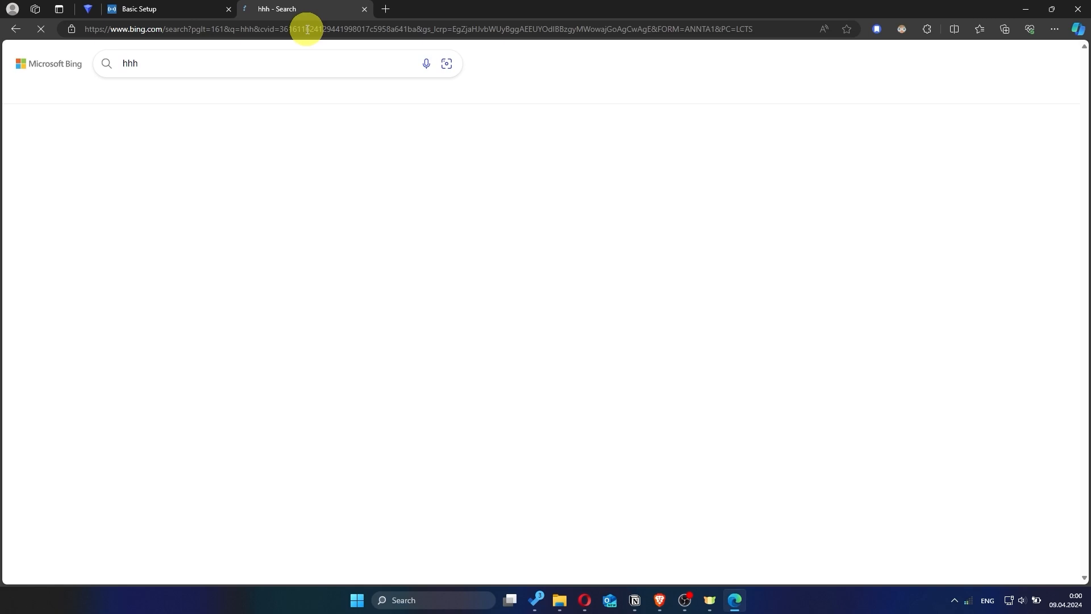